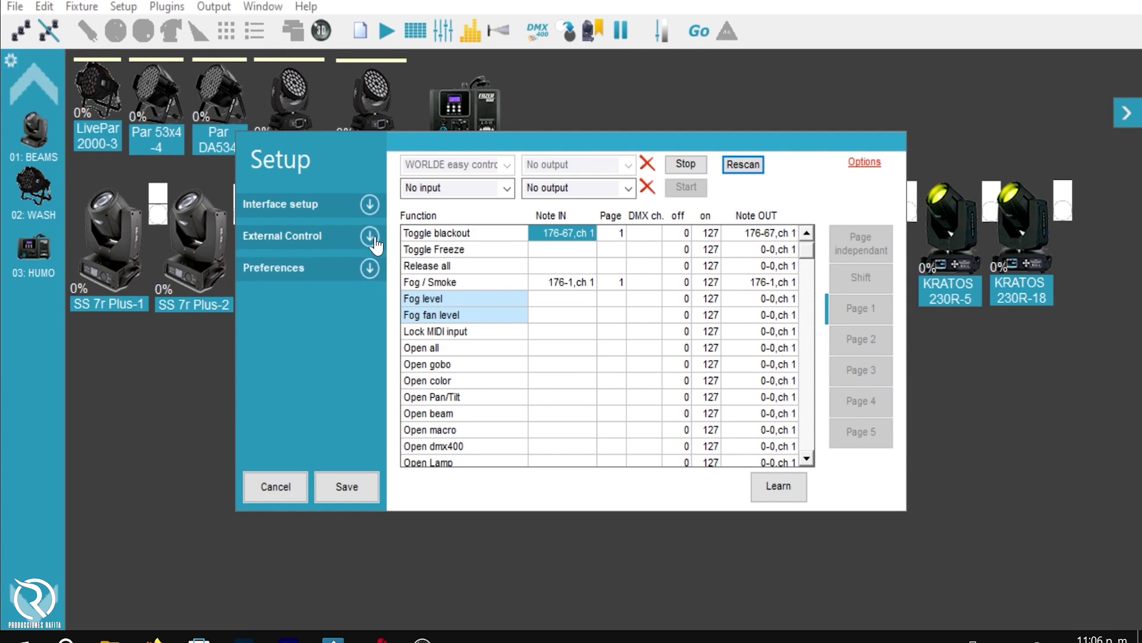
# Open the MIDI control settings within the External Control section of Setup.
pyautogui.click(289, 211)
pyautogui.click(277, 236)
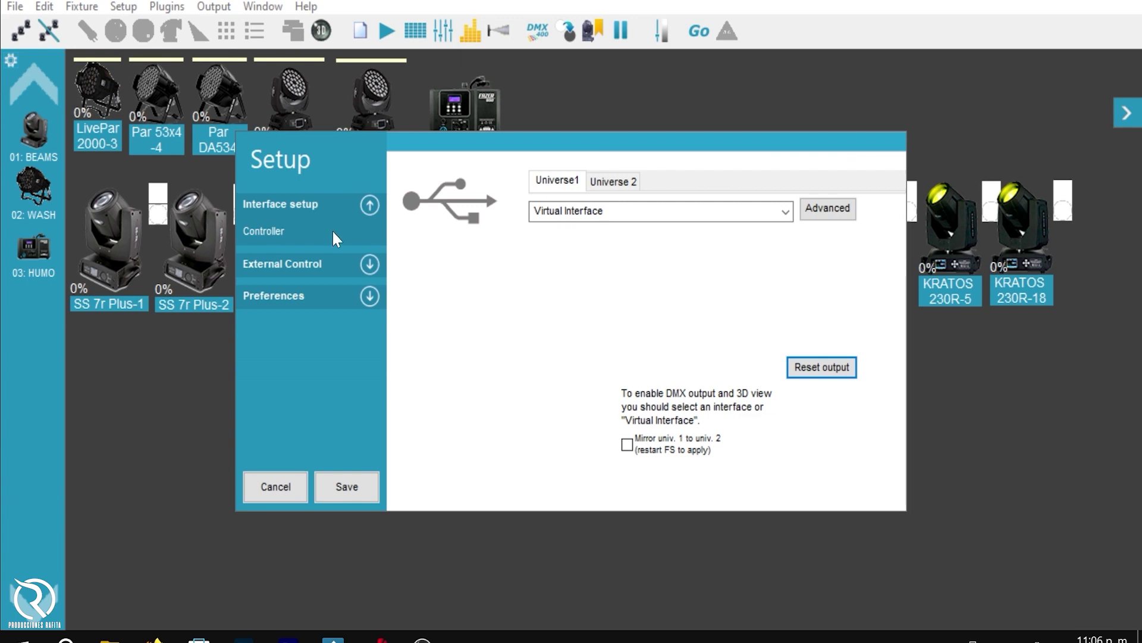
pyautogui.click(370, 209)
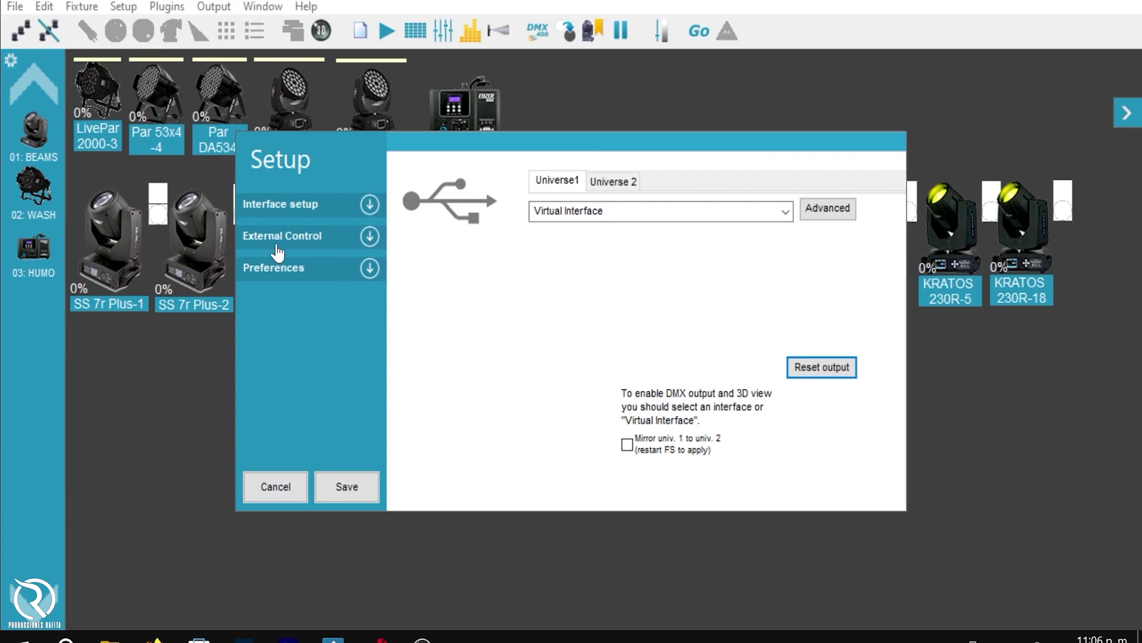
pyautogui.click(369, 238)
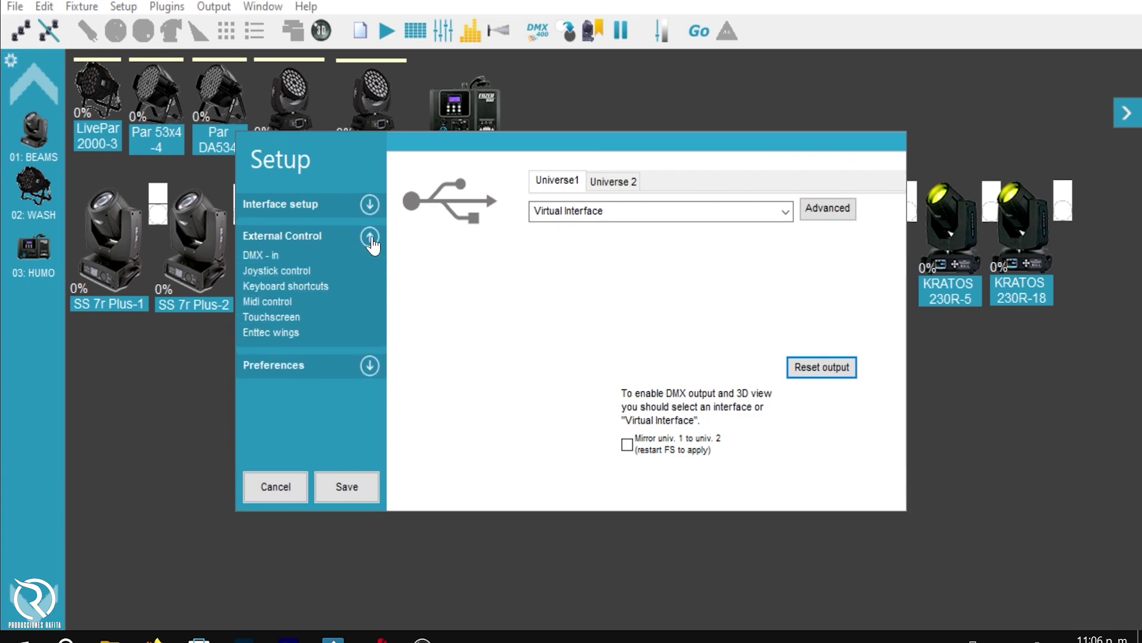
pyautogui.click(274, 304)
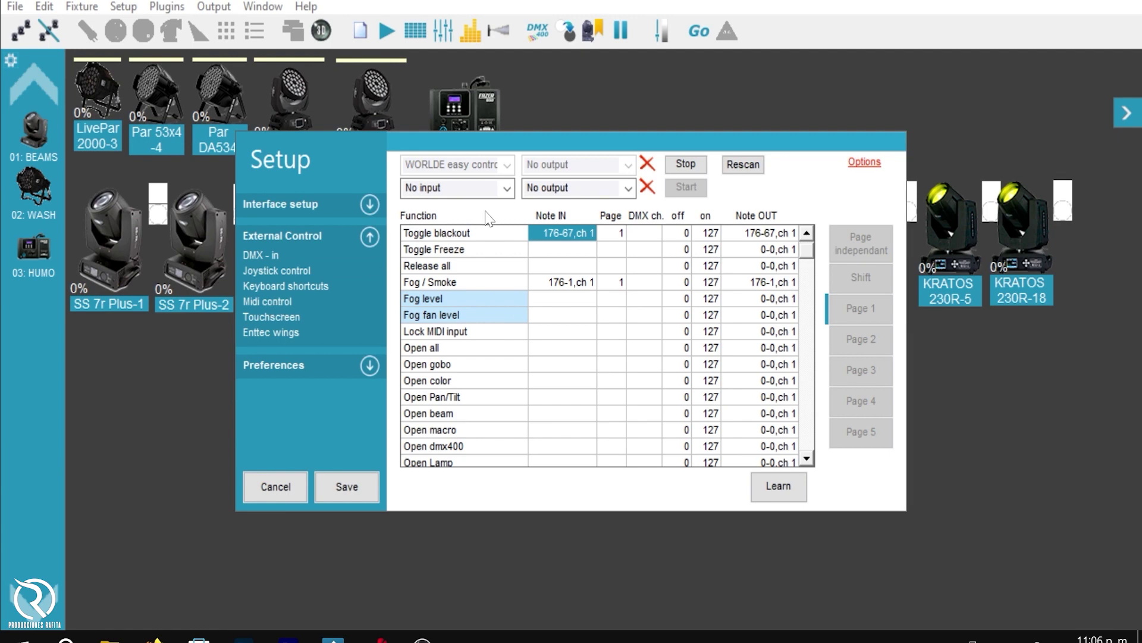
# Stop and clear the first MIDI device, choose WORLDE easy control as its input with no output, and start it.
pyautogui.click(683, 166)
pyautogui.click(648, 167)
pyautogui.click(577, 164)
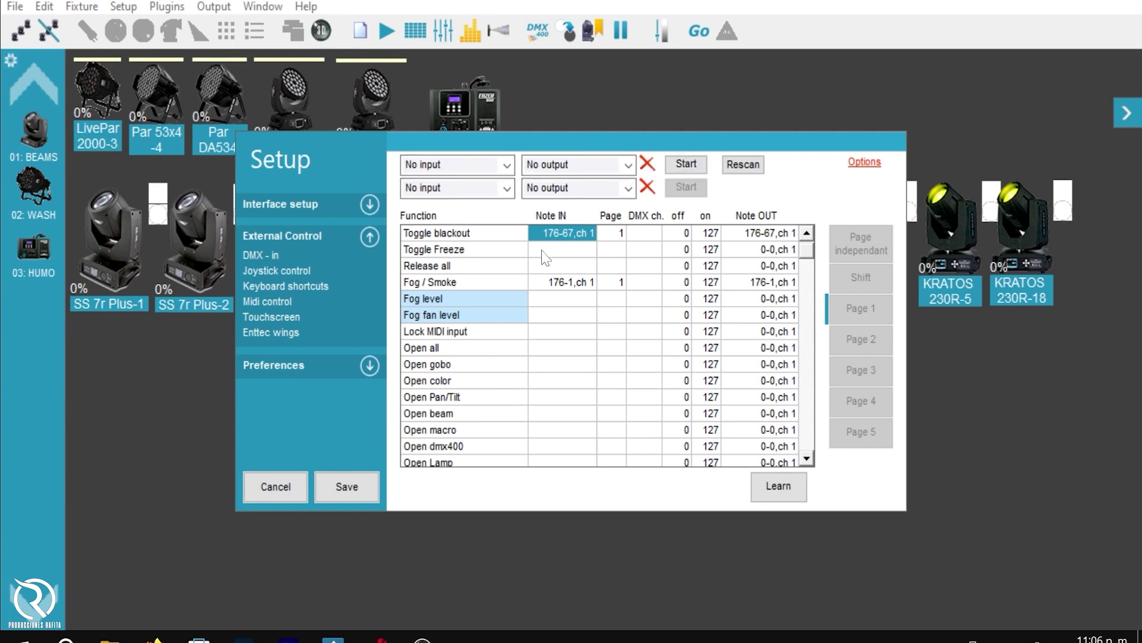
pyautogui.click(507, 166)
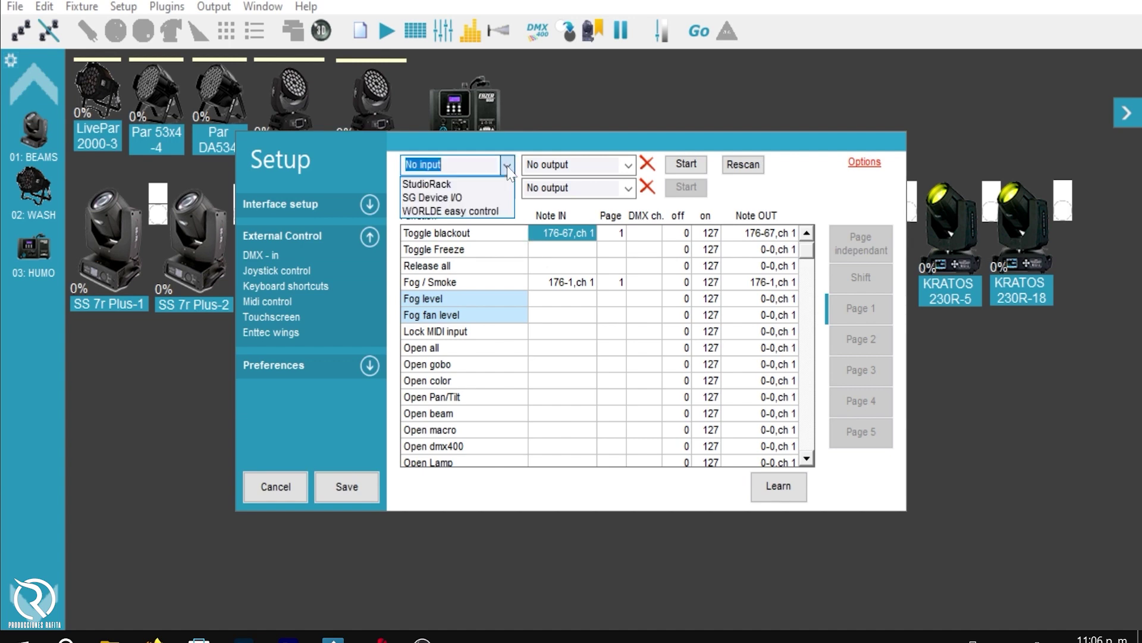
pyautogui.click(420, 211)
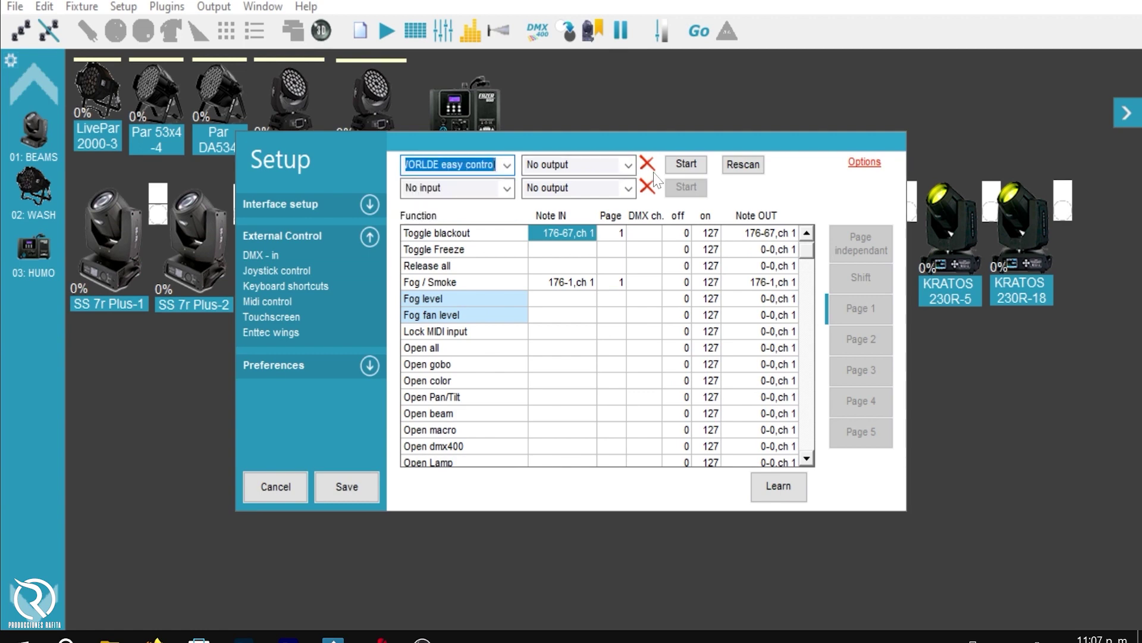
pyautogui.click(686, 164)
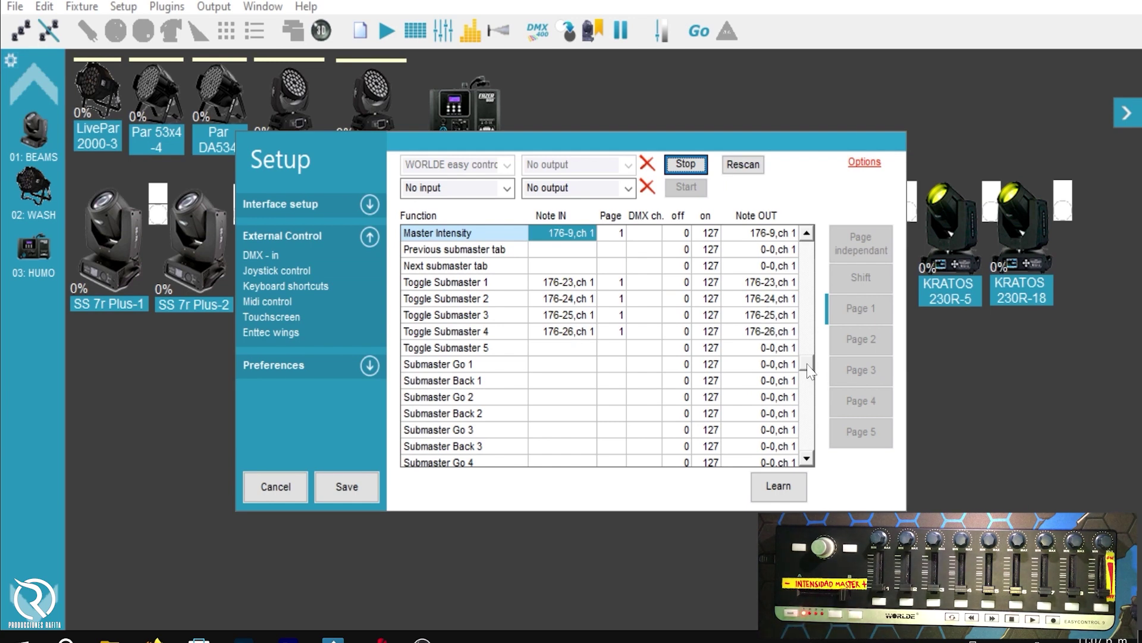
# Clear all existing MIDI assignments from the function table.
pyautogui.moveTo(809, 370); pyautogui.dragTo(811, 253)
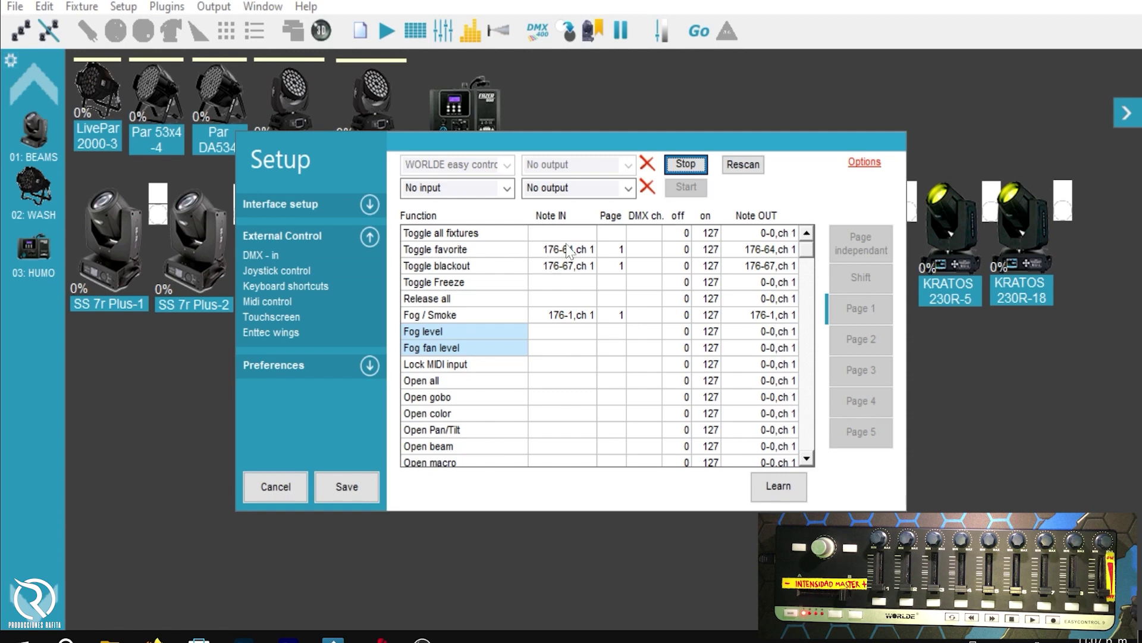
pyautogui.rightClick(553, 292)
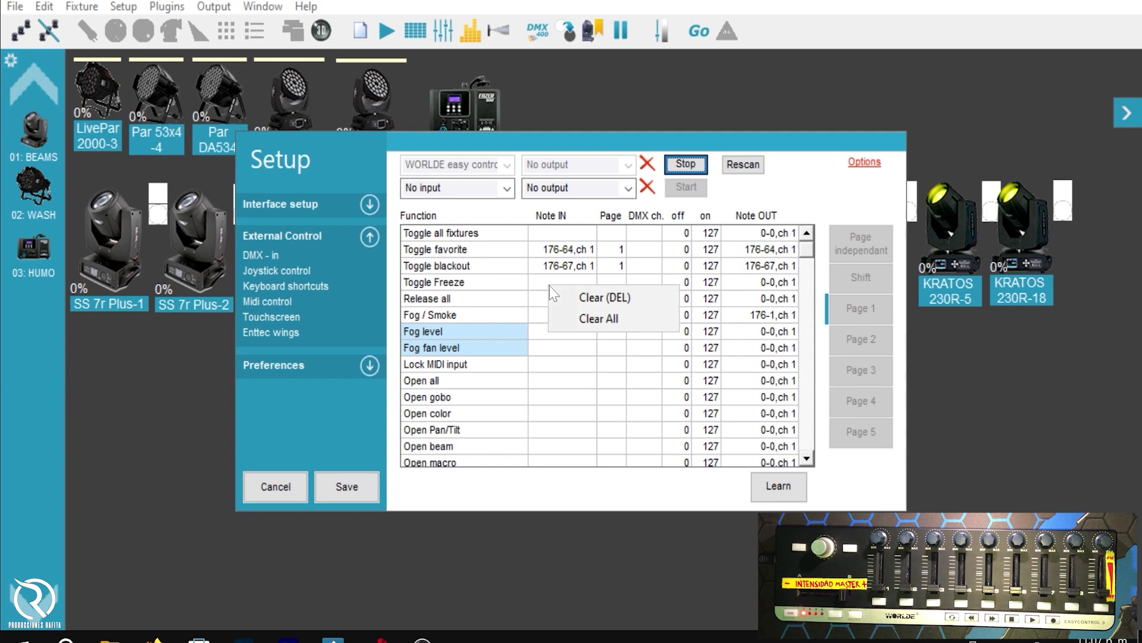
pyautogui.click(607, 319)
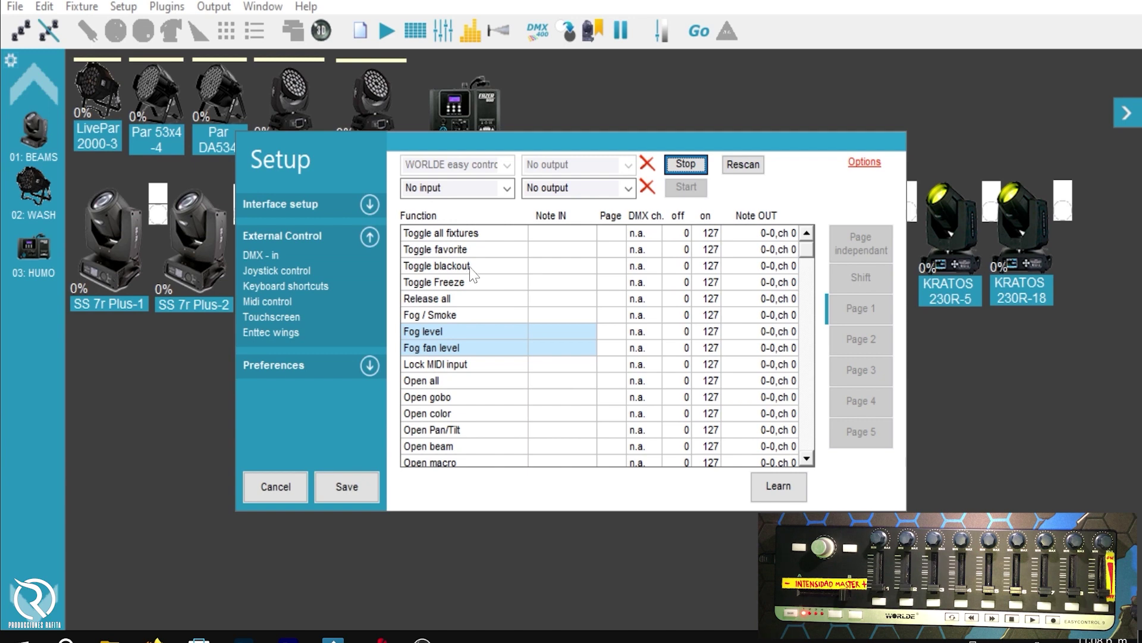
# Assign the Toggle blackout function to the controller by MIDI learn, with note 176-67, channel 1 on page 1.
pyautogui.doubleClick(551, 268)
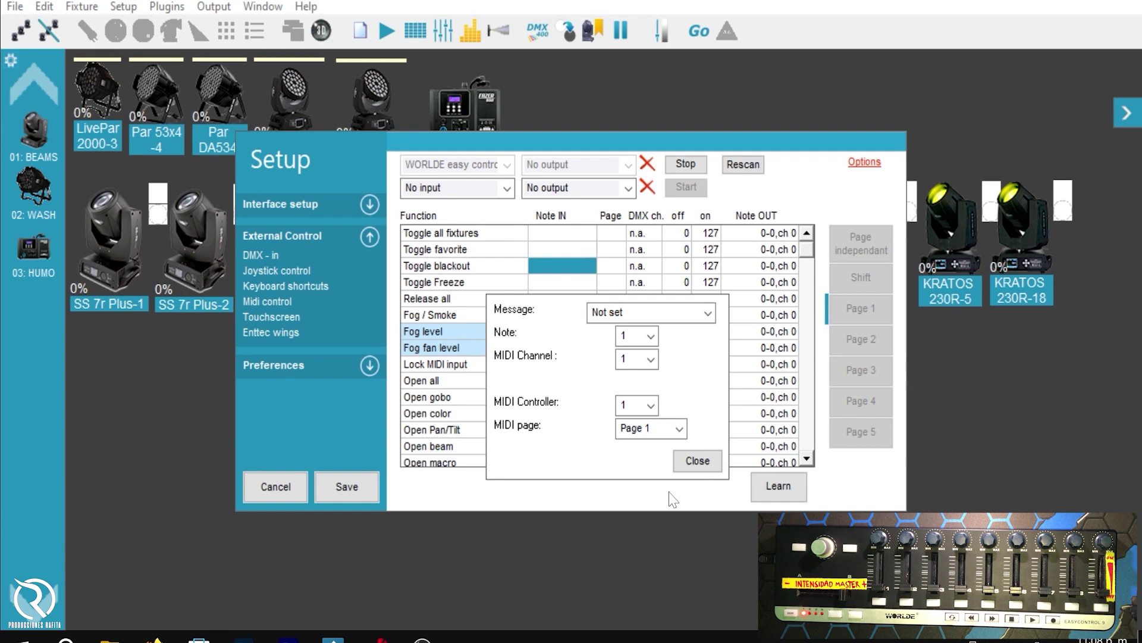
pyautogui.click(692, 470)
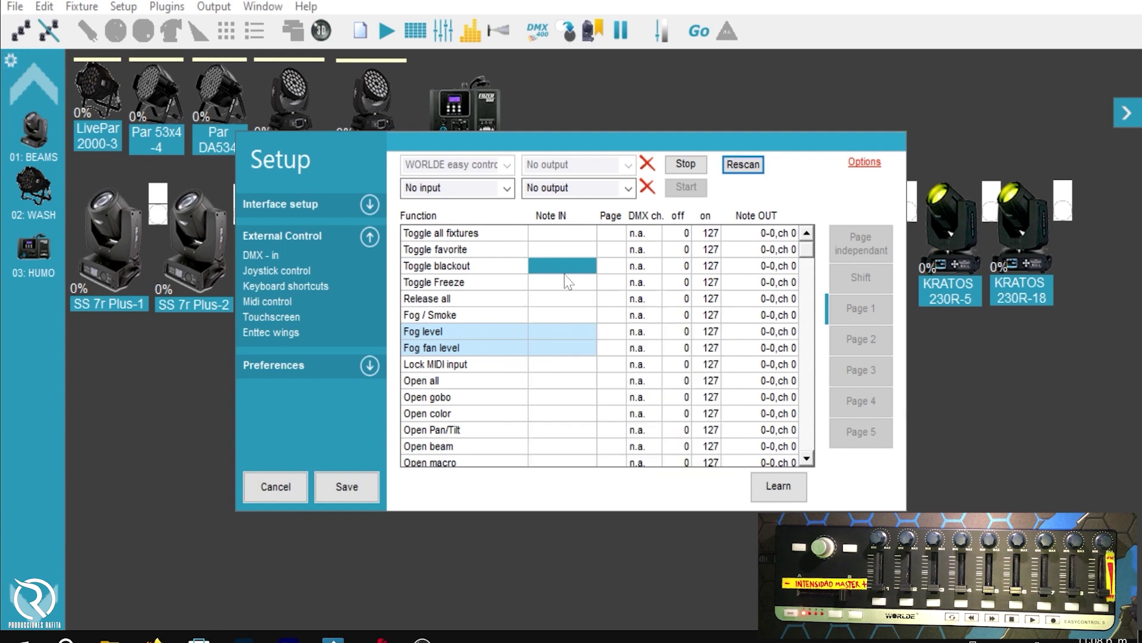
pyautogui.click(770, 498)
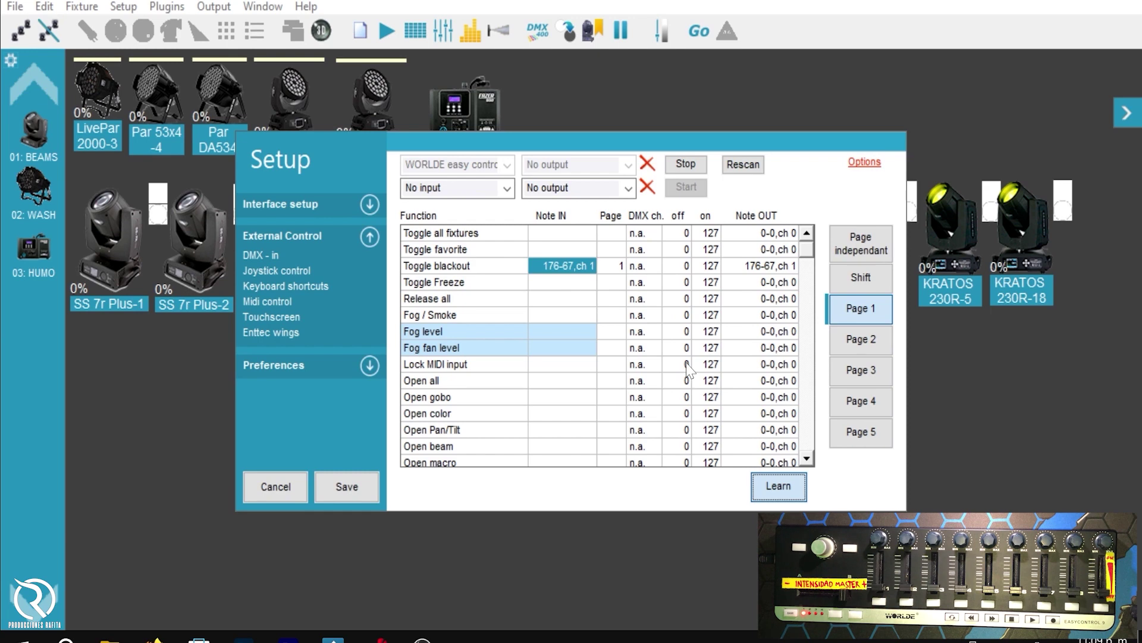
# Learn note 176-64, channel 1 for the Toggle favorite function on page 1 and end learning.
pyautogui.click(551, 250)
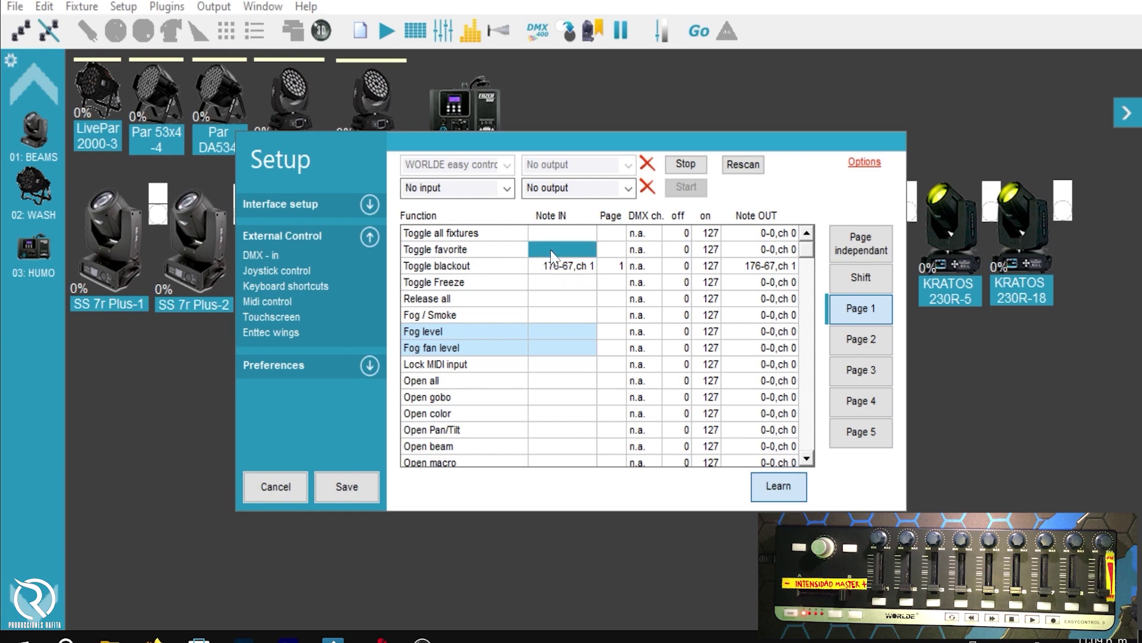
pyautogui.click(779, 494)
pyautogui.click(777, 487)
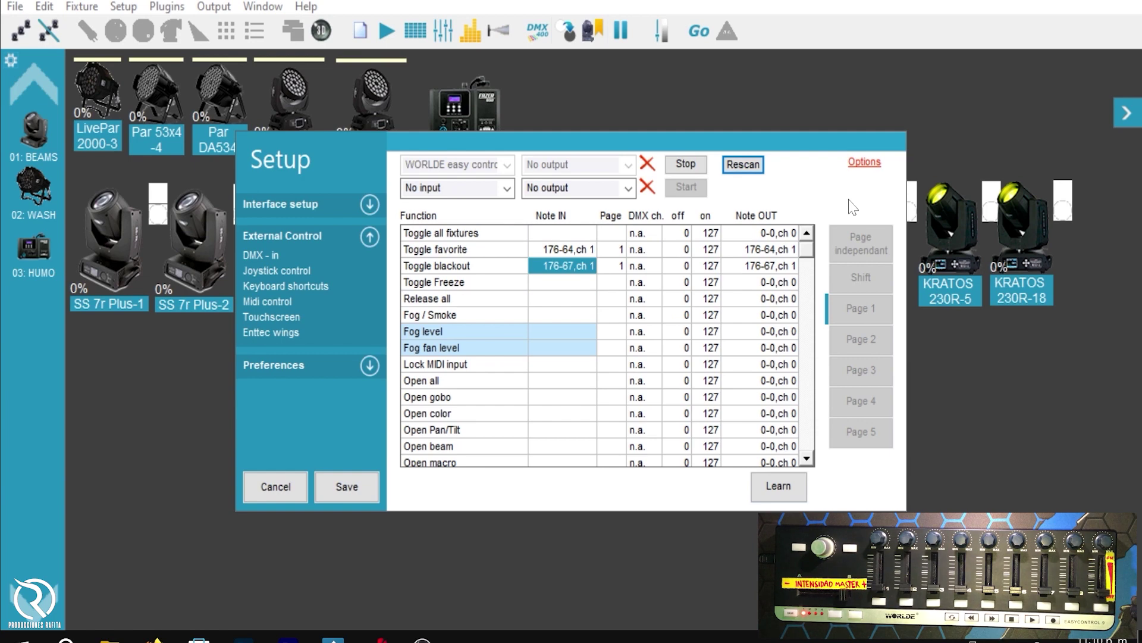
pyautogui.click(864, 164)
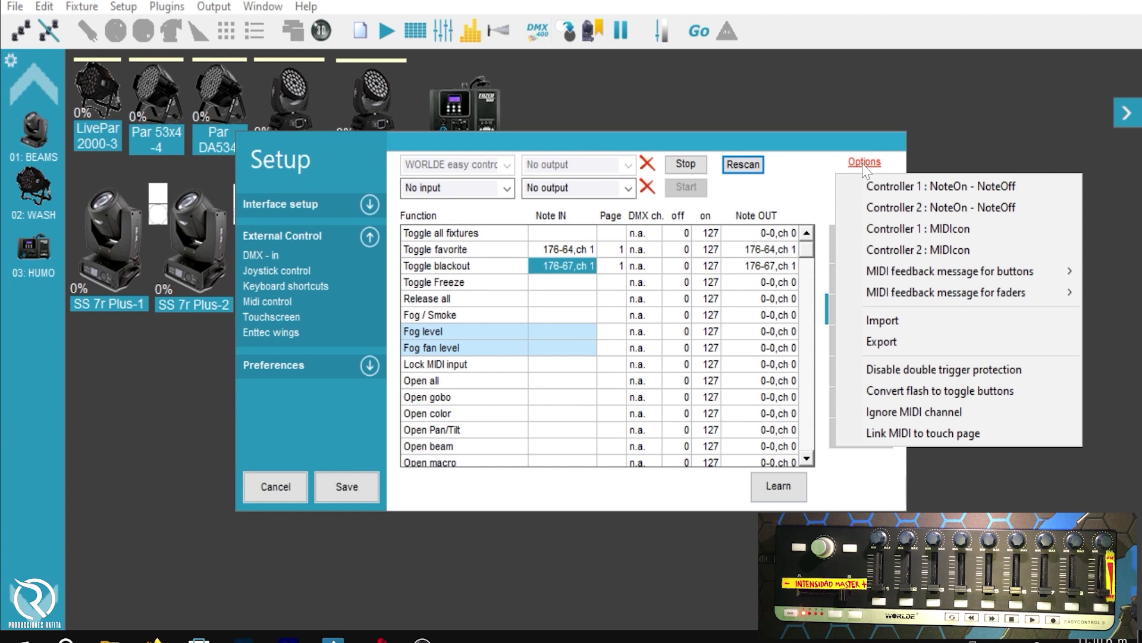
pyautogui.click(881, 341)
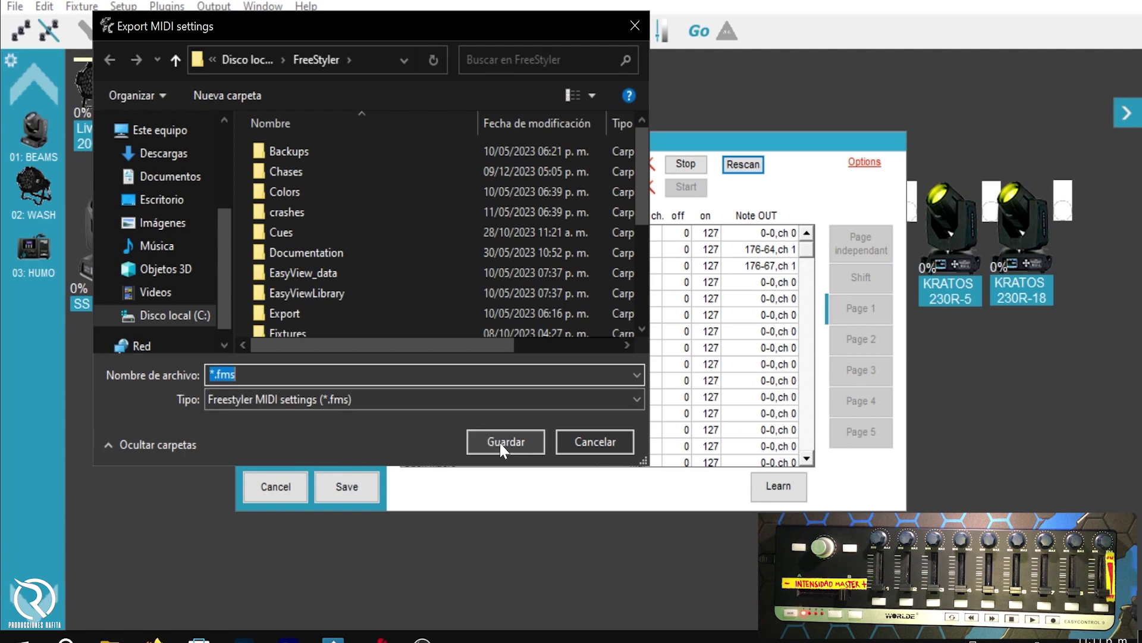
pyautogui.click(596, 442)
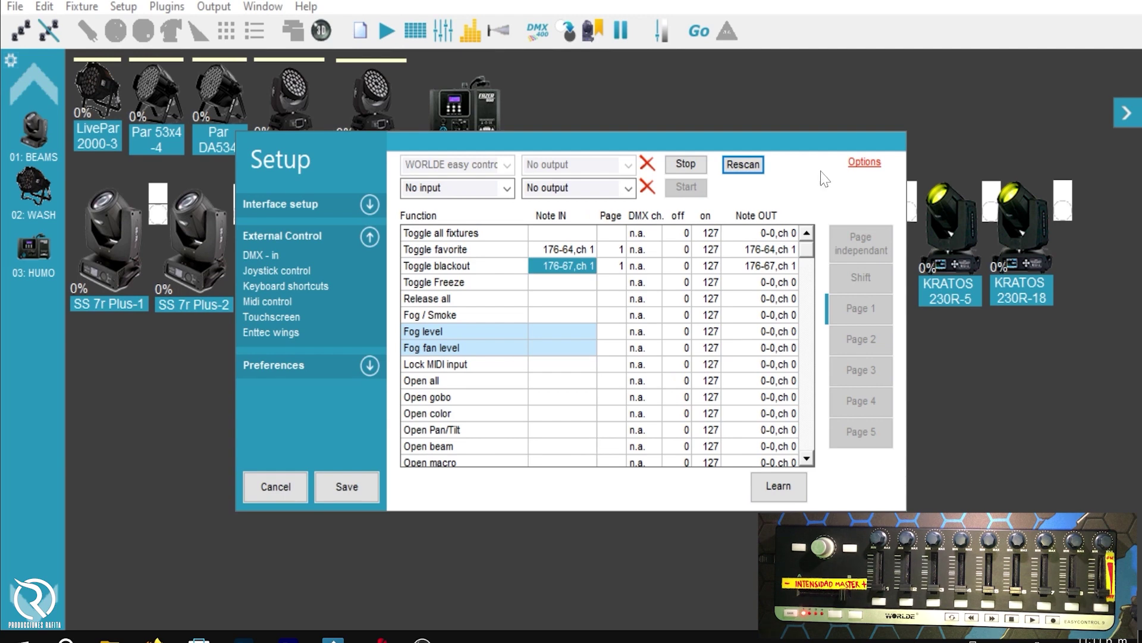
# Import the MIDI settings file Rafita 2023 midi.fms from the desktop, review the loaded assignments and save the setup.
pyautogui.click(862, 165)
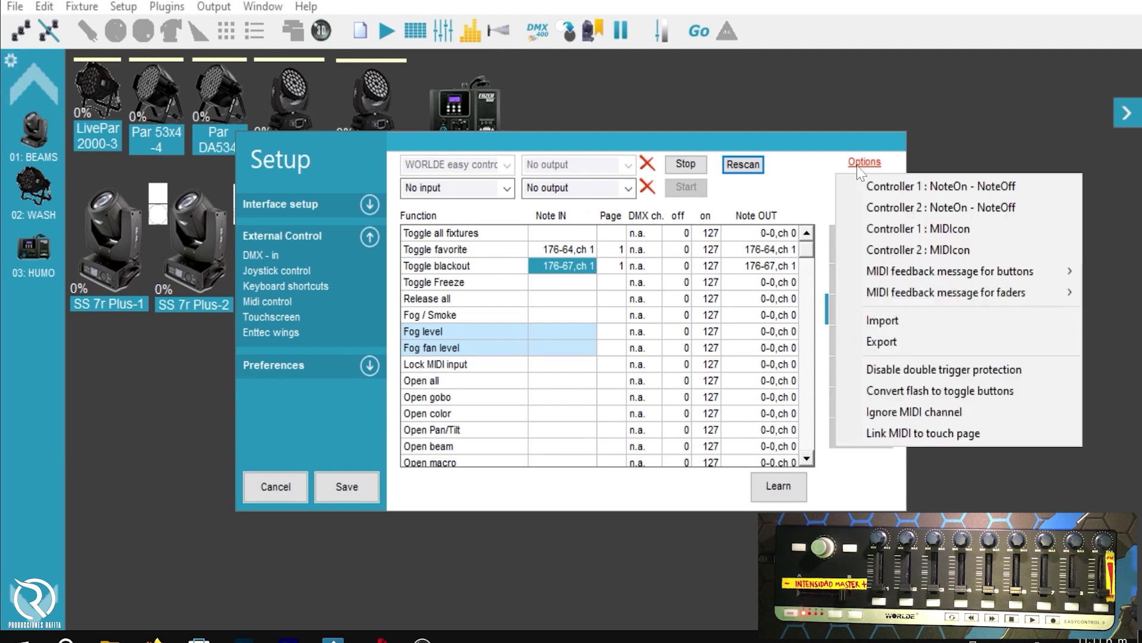
pyautogui.click(882, 321)
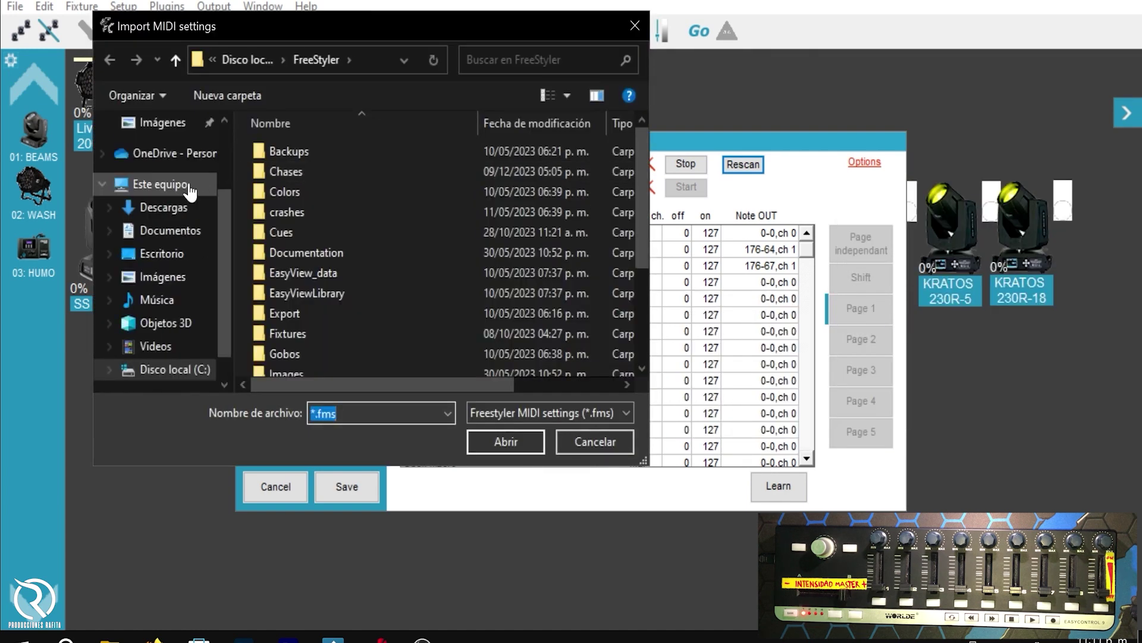
pyautogui.click(166, 260)
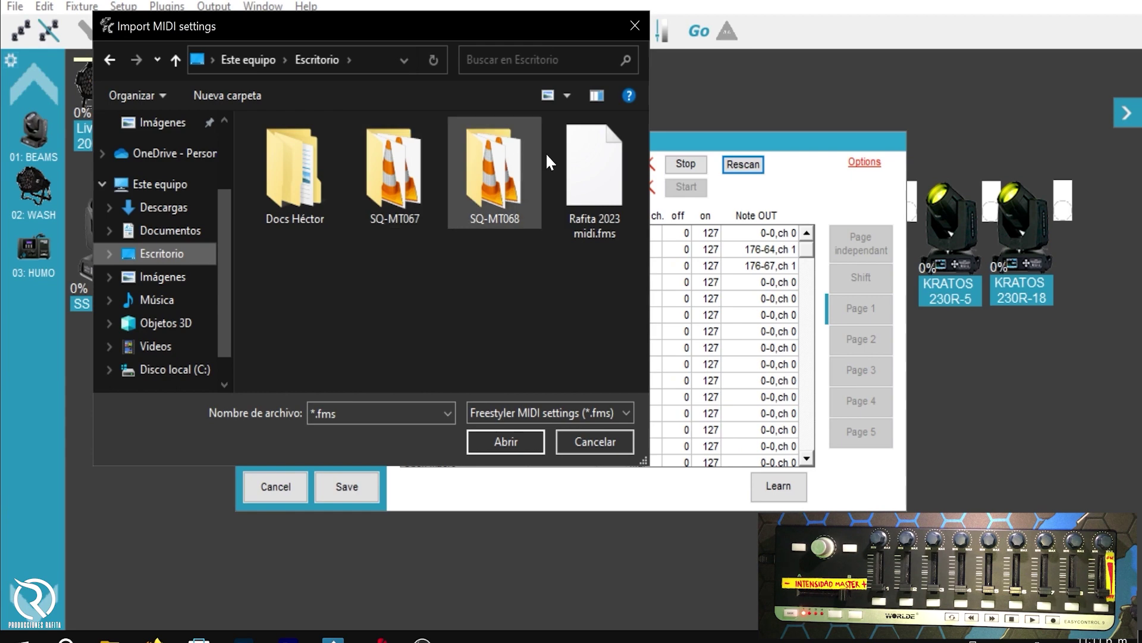
pyautogui.click(624, 212)
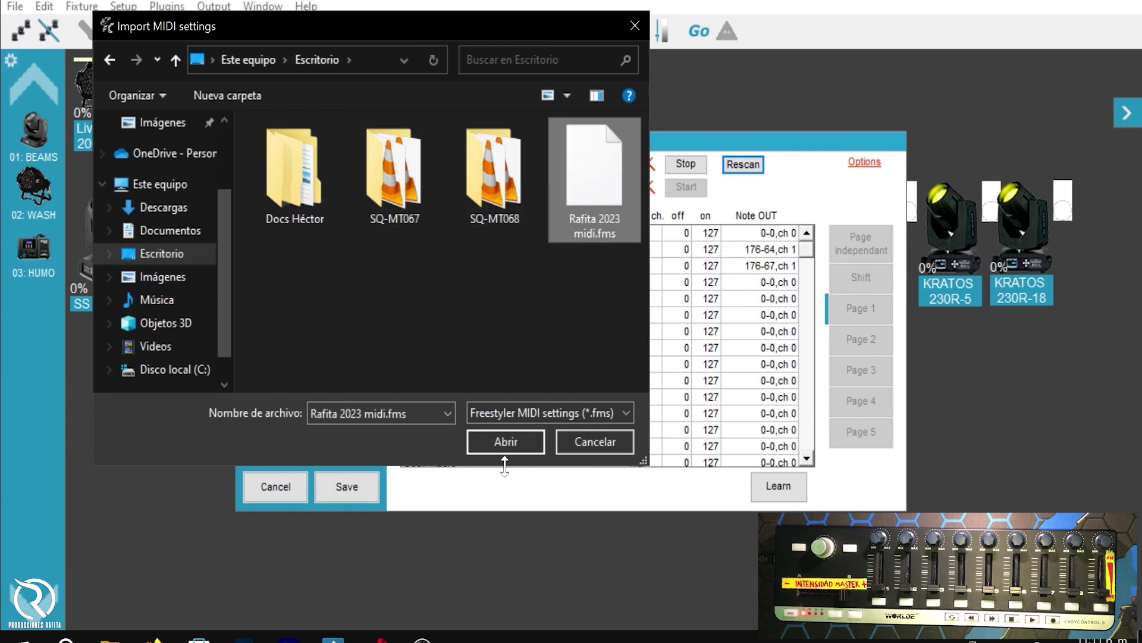
pyautogui.click(502, 443)
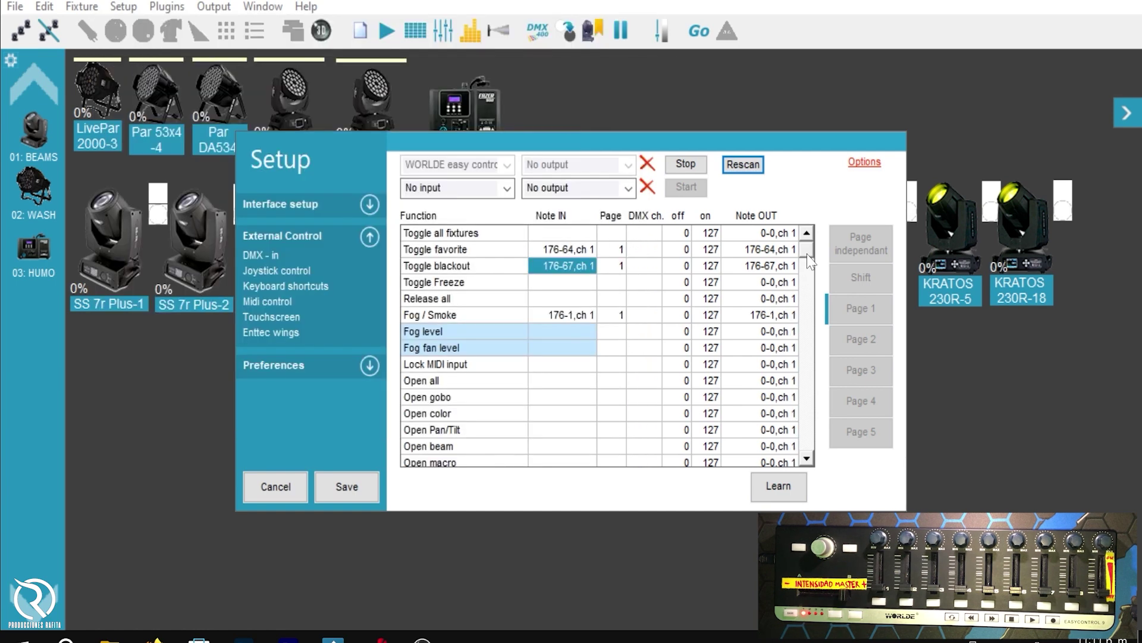
pyautogui.moveTo(809, 262)
pyautogui.mouseDown()
pyautogui.moveTo(796, 326)
pyautogui.moveTo(797, 249)
pyautogui.mouseUp()
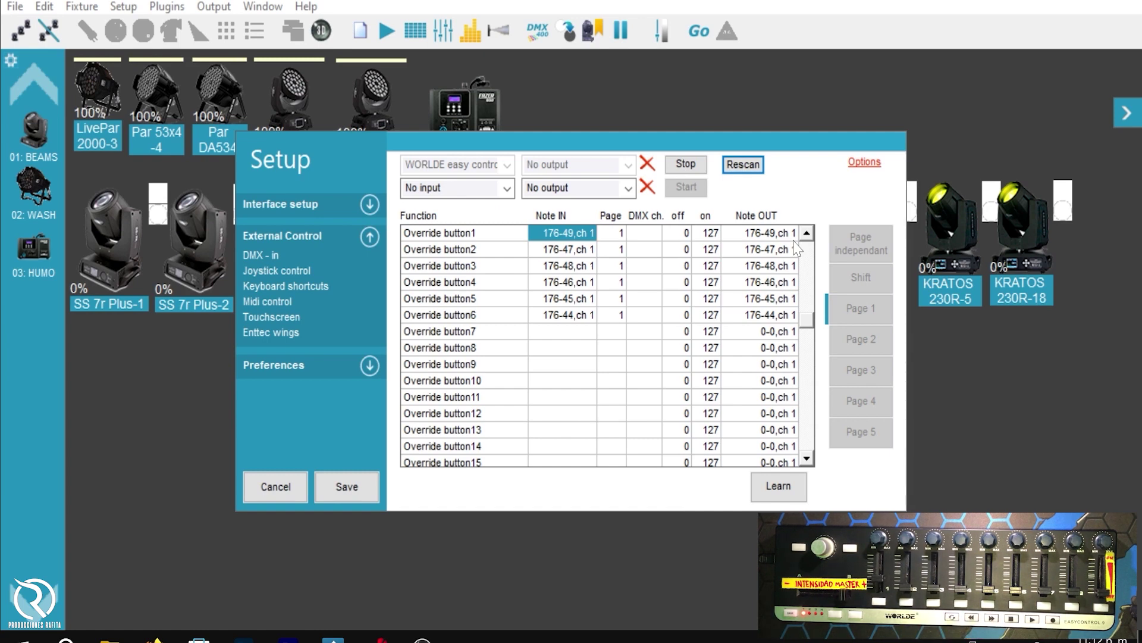
pyautogui.click(347, 487)
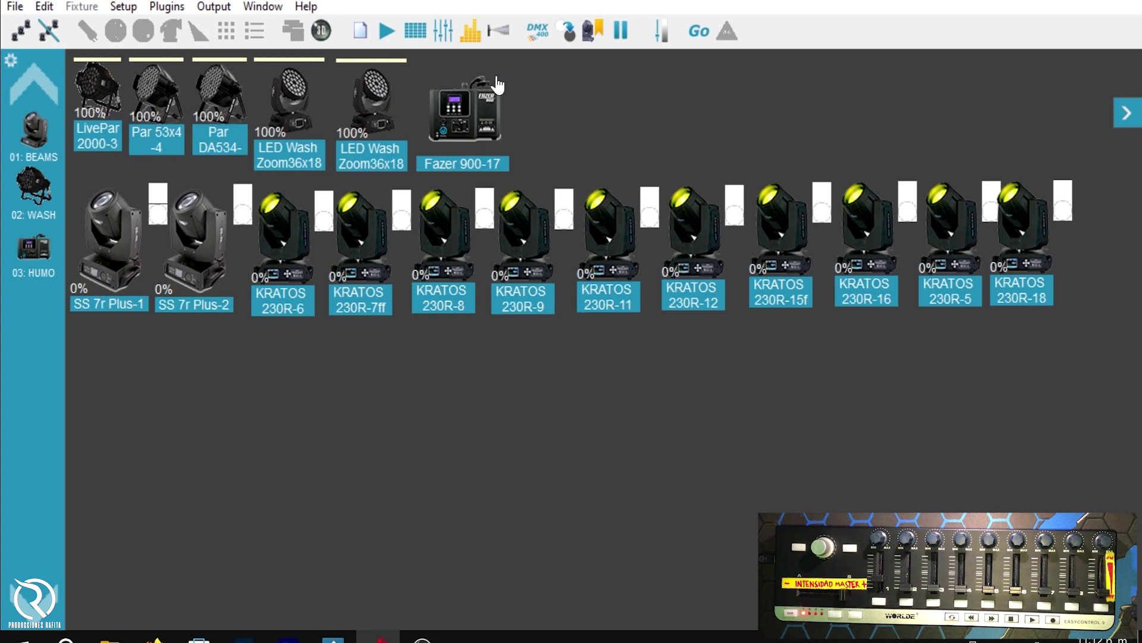
# Open the 3D visualizer, and shift the cue playback window aside before closing it.
pyautogui.click(326, 37)
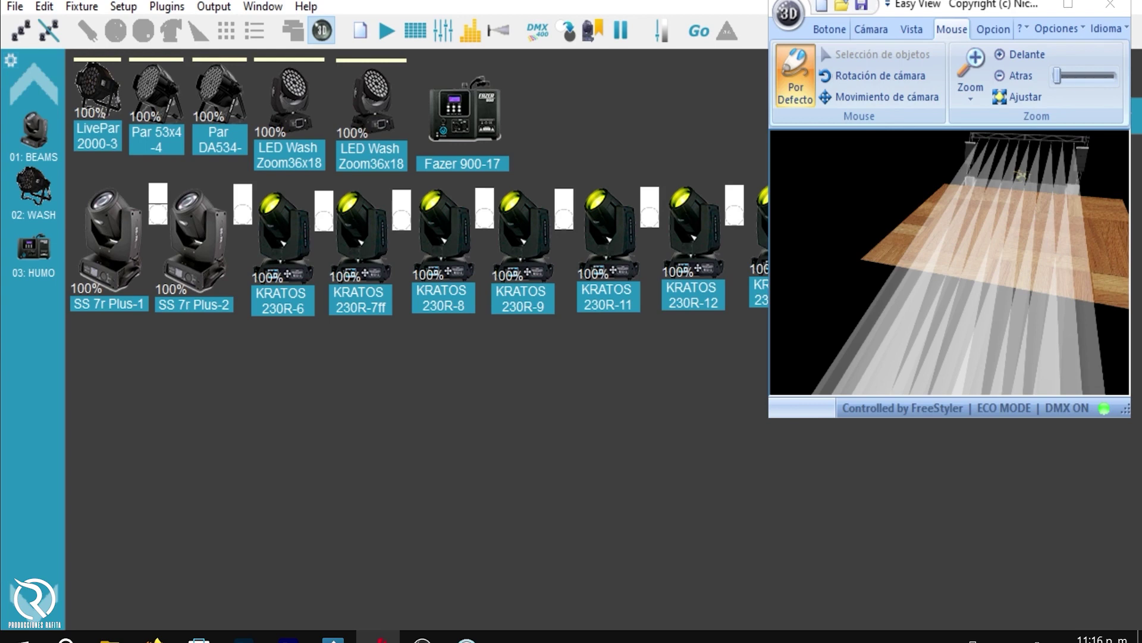
pyautogui.click(399, 40)
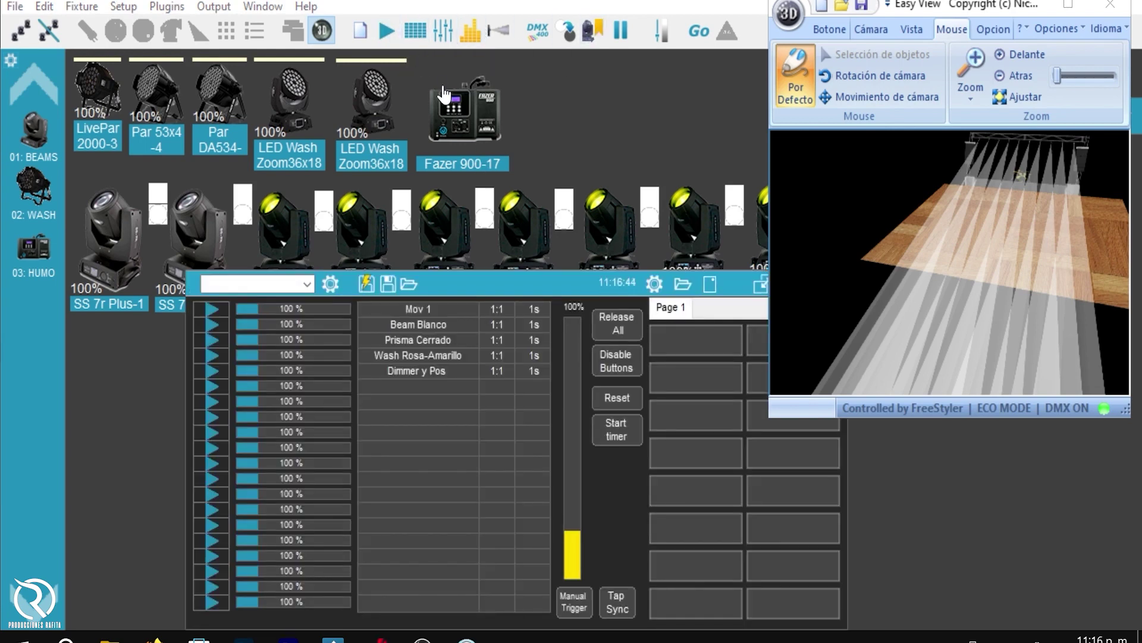
pyautogui.moveTo(565, 284); pyautogui.dragTo(433, 292)
pyautogui.click(702, 288)
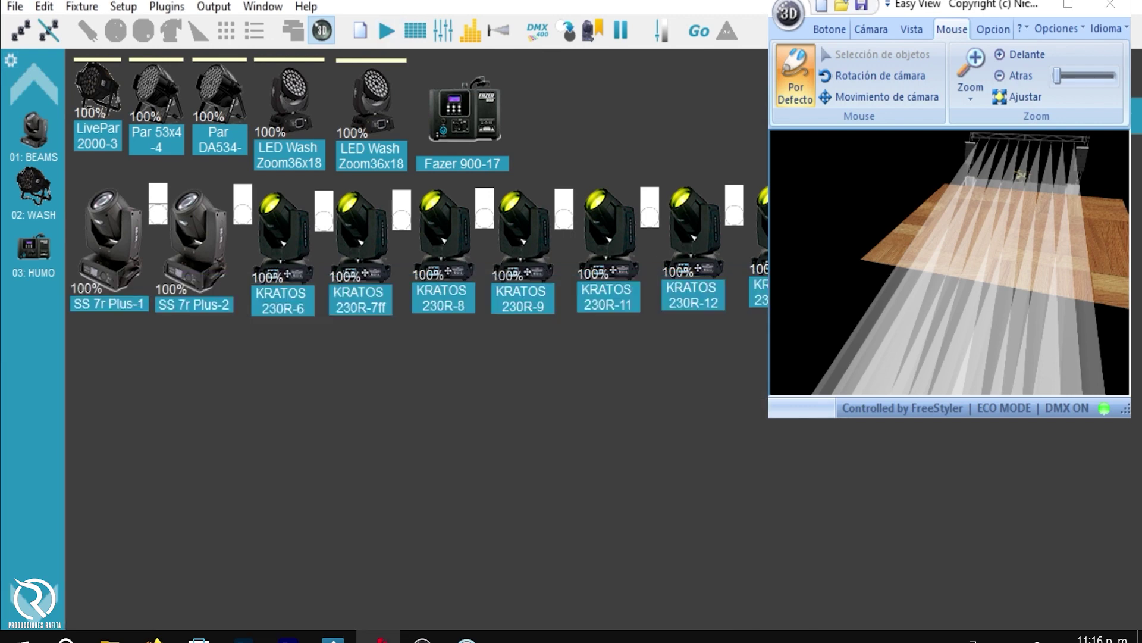
# Open the submaster and override button windows and arrange them beside the 3D visualizer, overrides above submasters.
pyautogui.click(443, 30)
pyautogui.moveTo(390, 291); pyautogui.dragTo(439, 296)
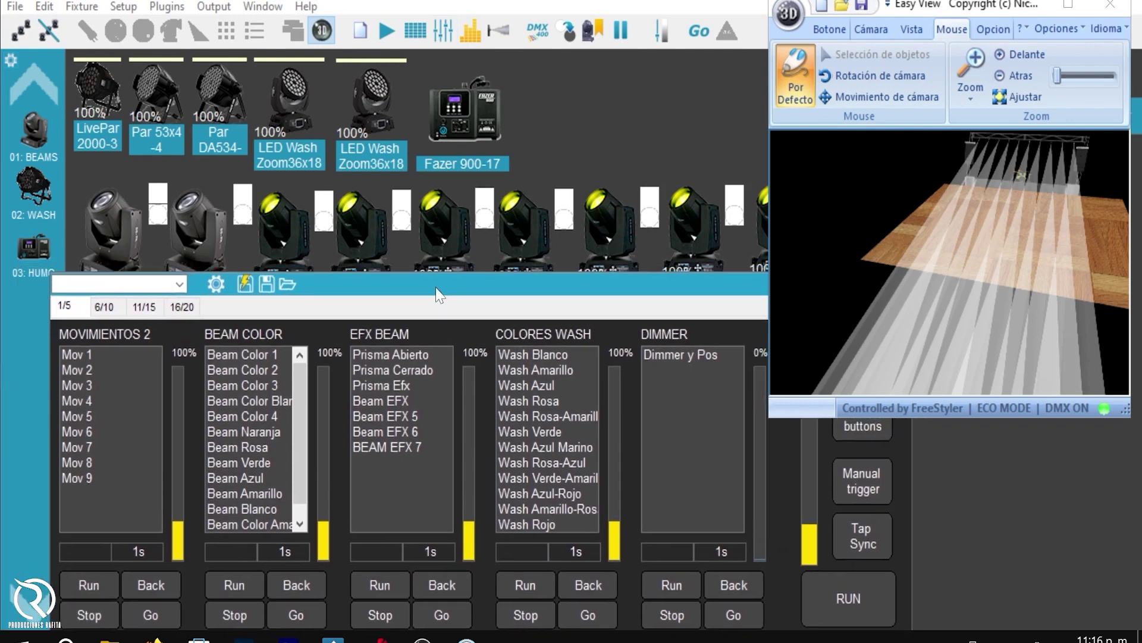
pyautogui.click(420, 40)
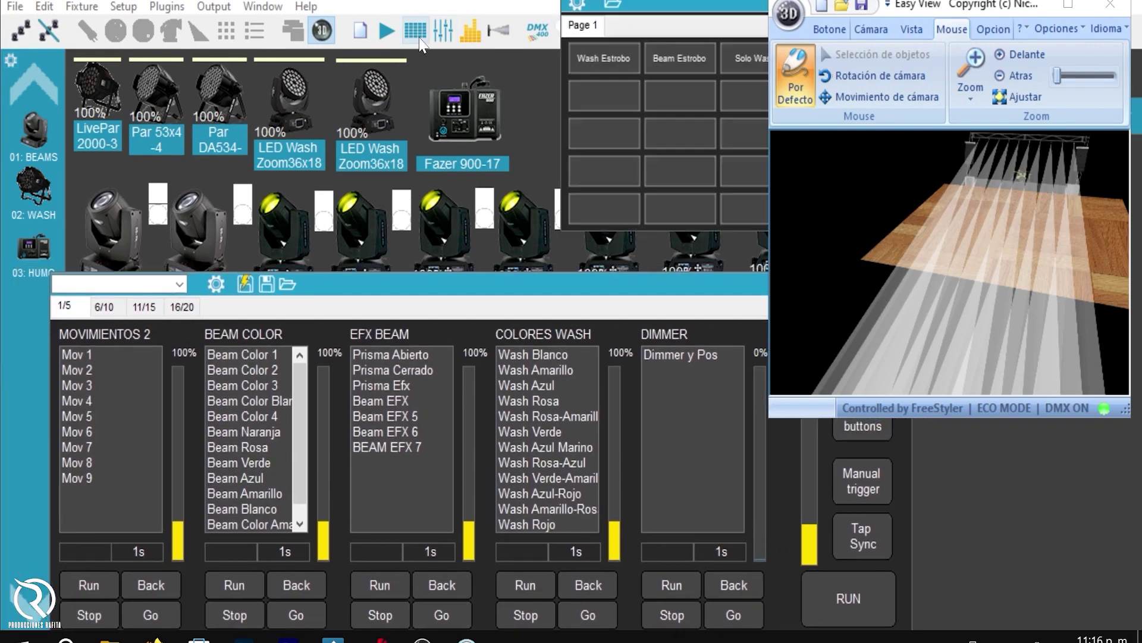
pyautogui.moveTo(665, 11); pyautogui.dragTo(128, 9)
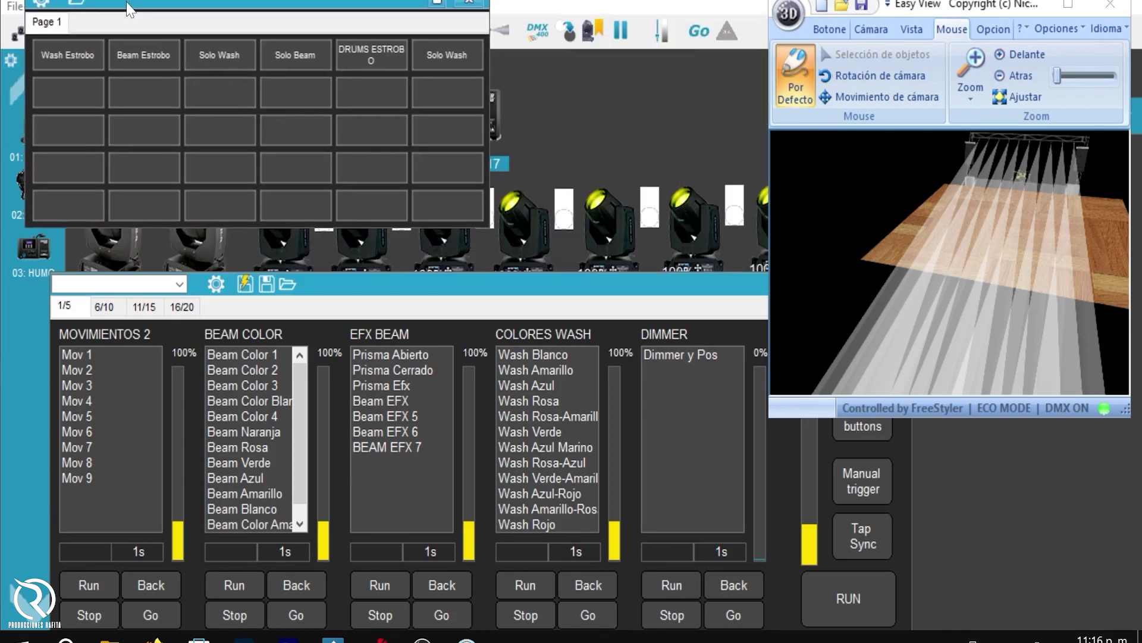
pyautogui.moveTo(647, 288); pyautogui.dragTo(613, 259)
# Test the show with Dimmer y Pos in DIMMER, the Wash Estrobo override and Prisma Efx in EFX BEAM.
pyautogui.click(663, 369)
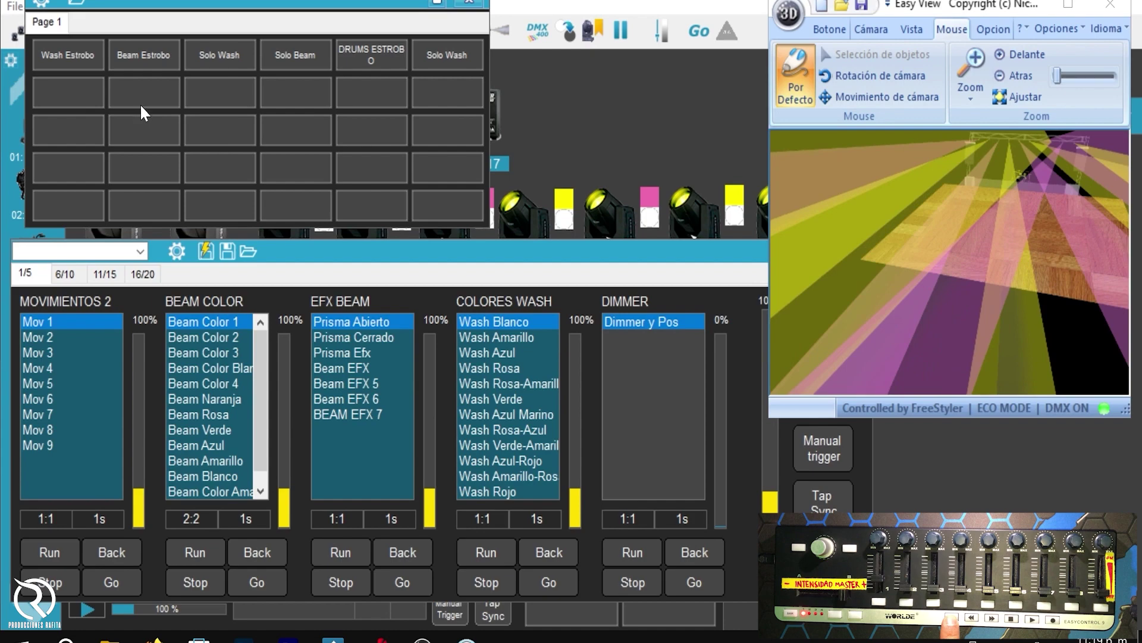
pyautogui.click(81, 65)
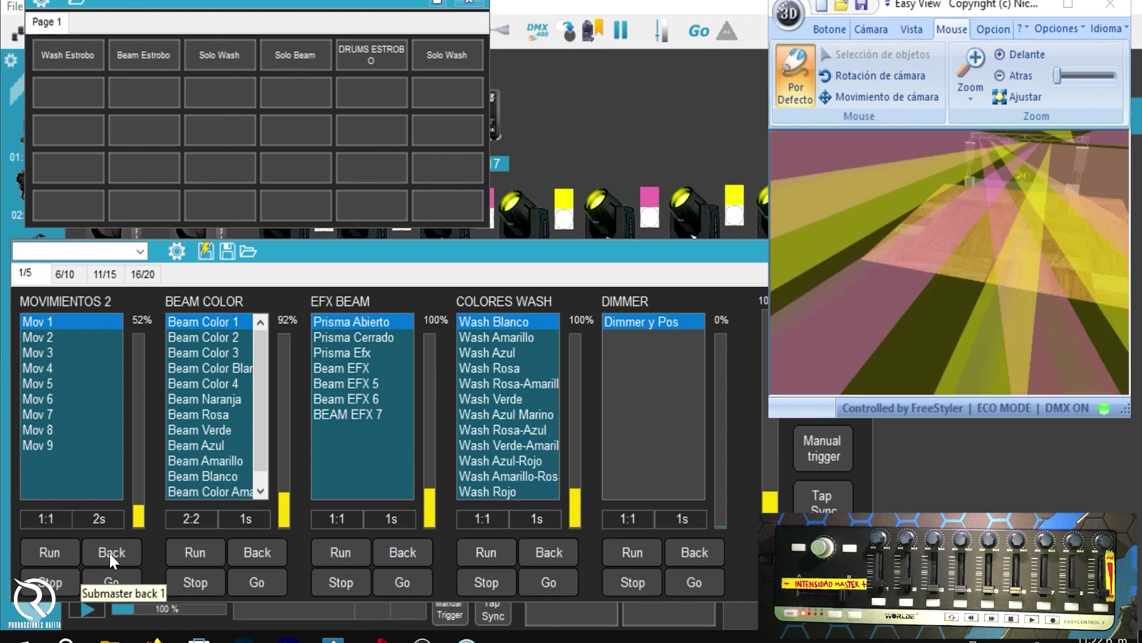
pyautogui.click(321, 353)
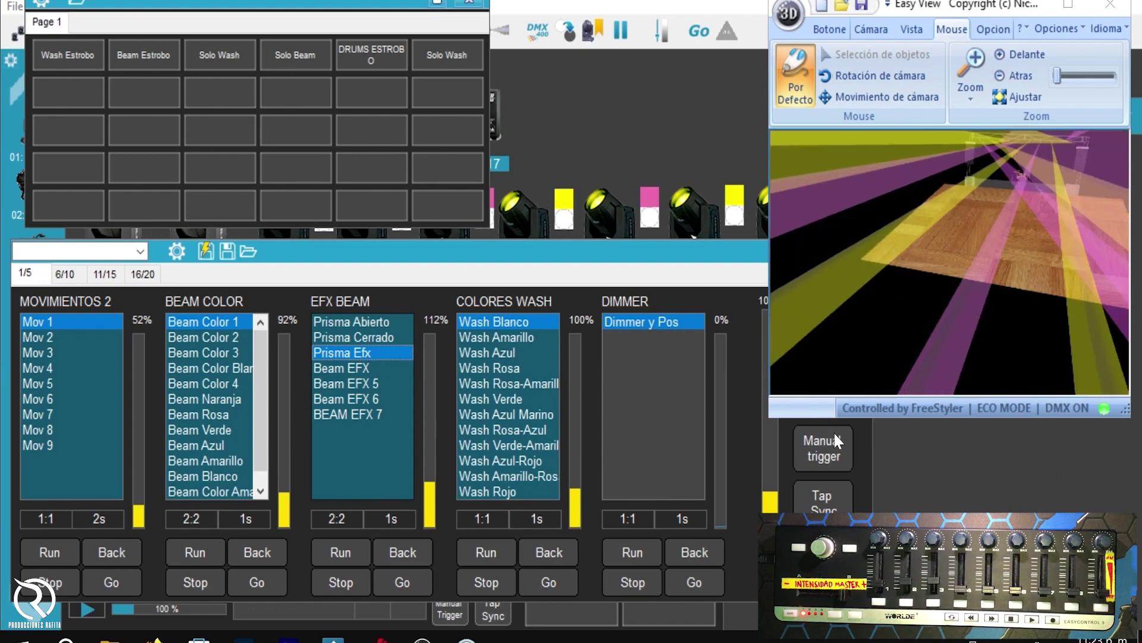
# Test Beam EFX and Beam EFX 5 in the EFX BEAM submaster, finishing on Prisma Cerrado.
pyautogui.click(351, 369)
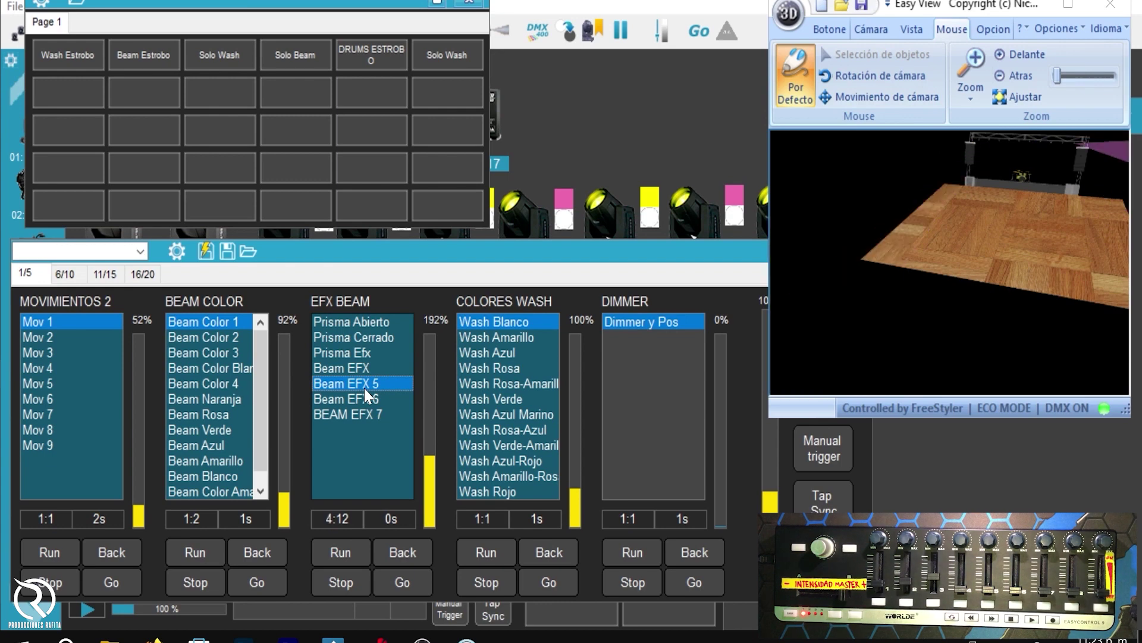
pyautogui.click(367, 338)
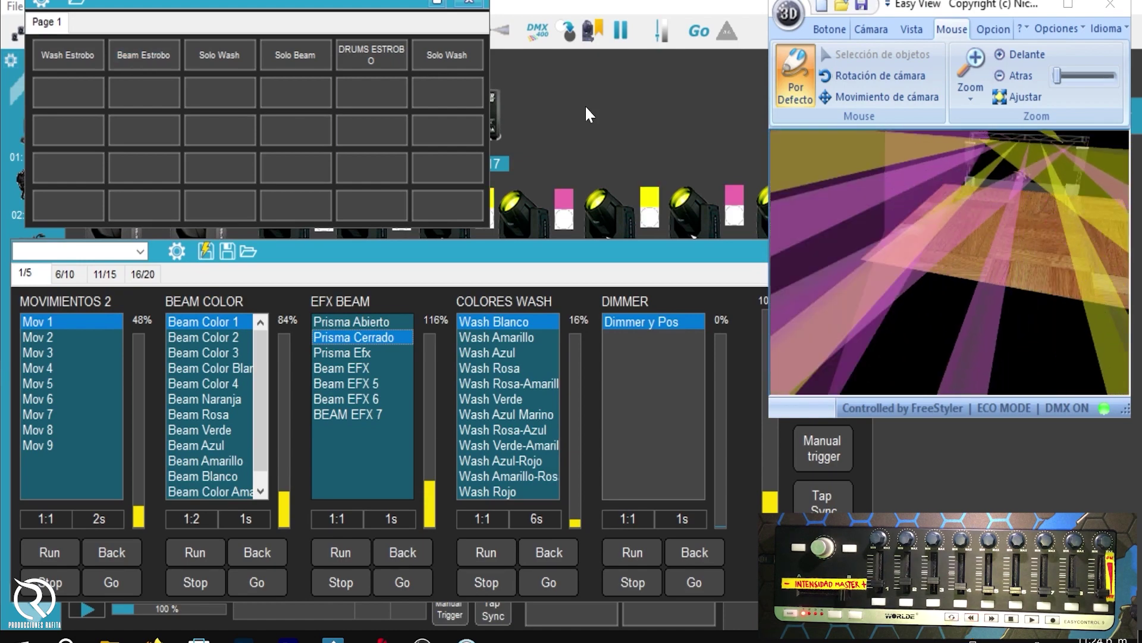
# Shift the override window aside and check the button options of Wash Estrobo, Beam Estrobo, the first Solo Wash and Solo Beam.
pyautogui.moveTo(147, 8); pyautogui.dragTo(197, 3)
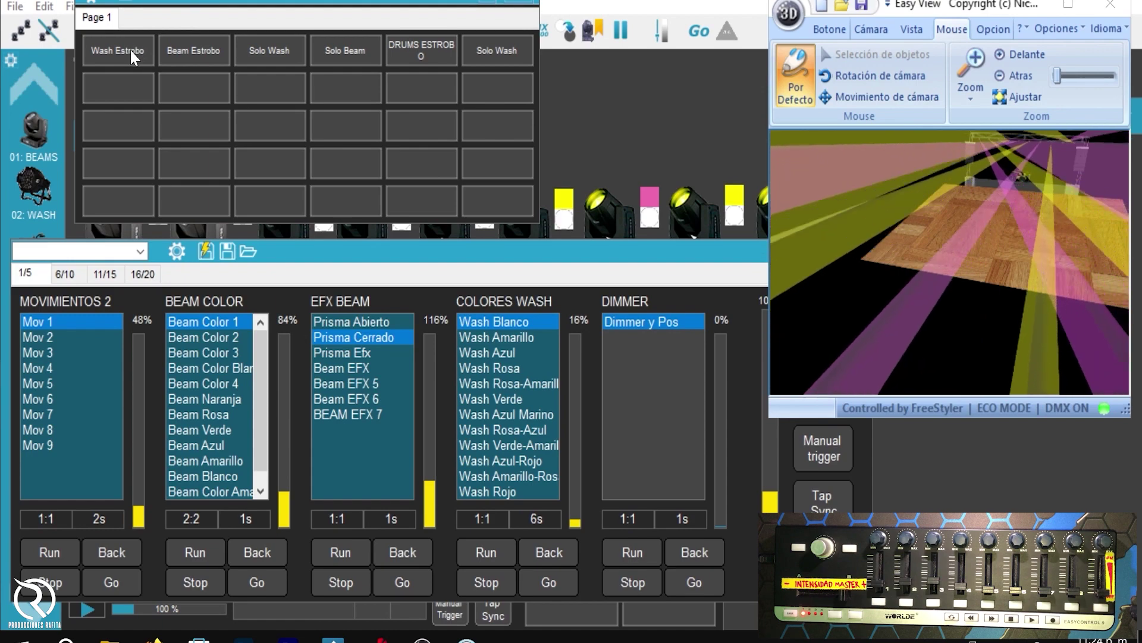
pyautogui.rightClick(121, 57)
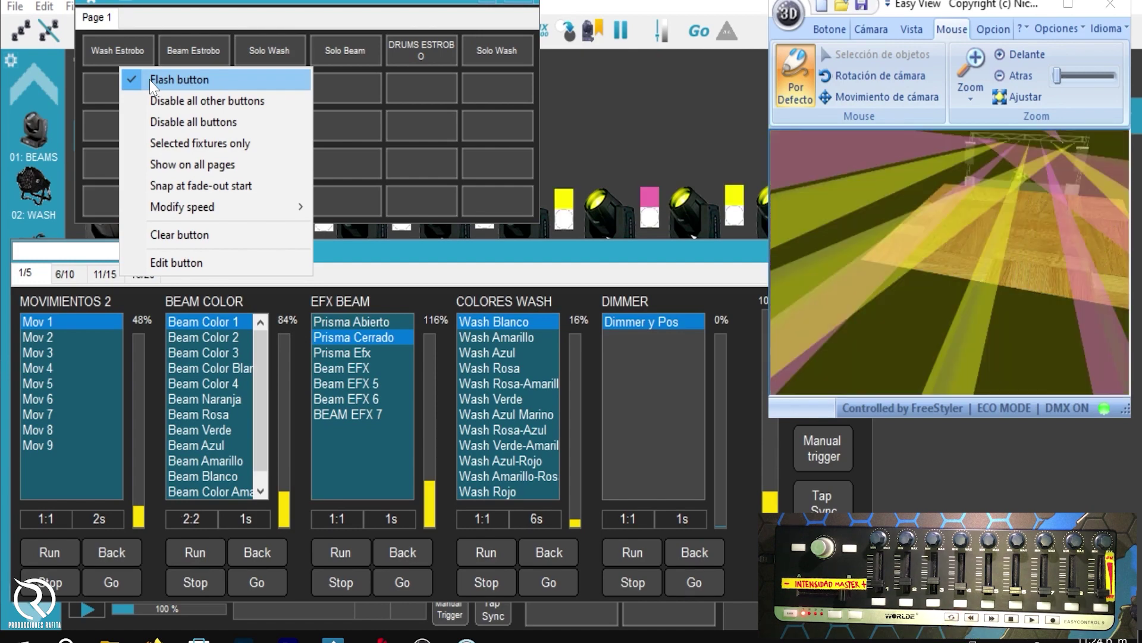
pyautogui.rightClick(183, 51)
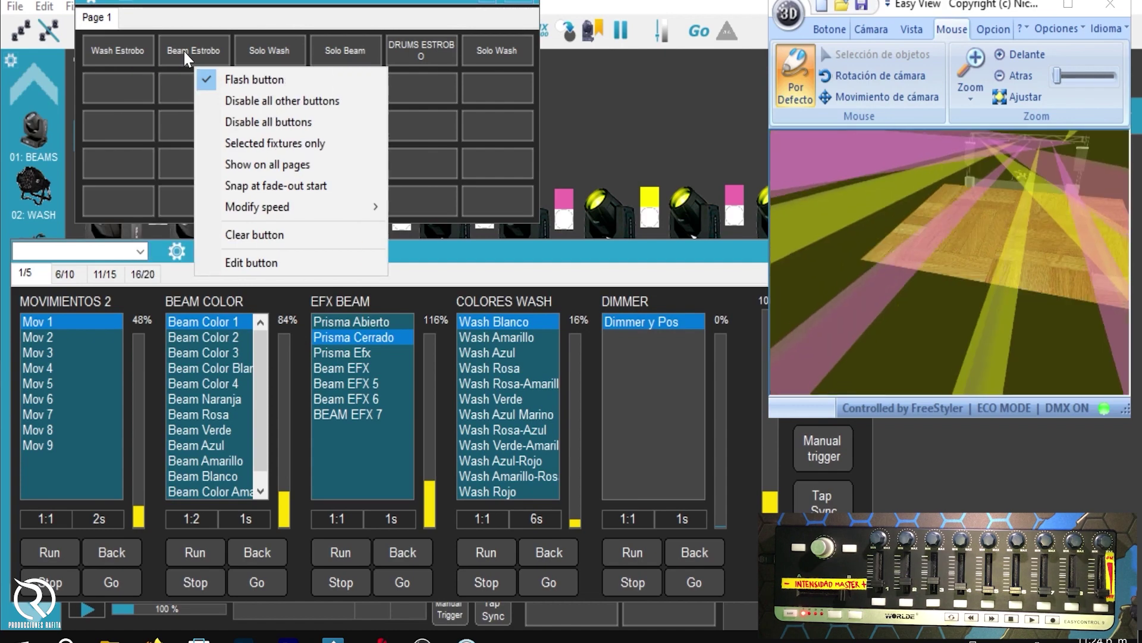
pyautogui.rightClick(276, 60)
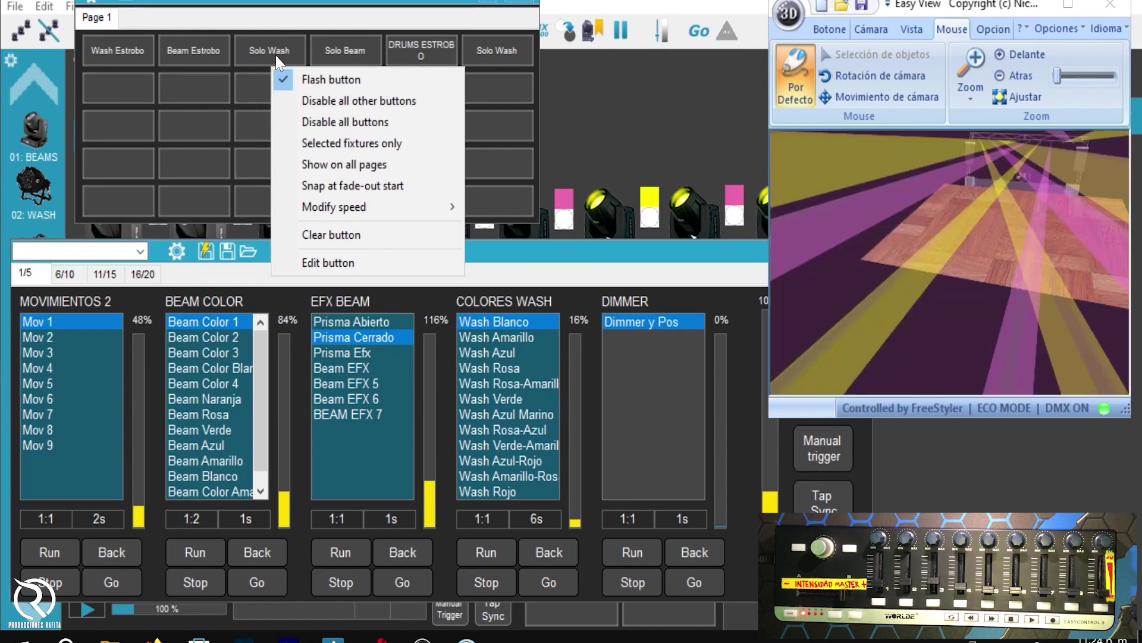
pyautogui.rightClick(320, 51)
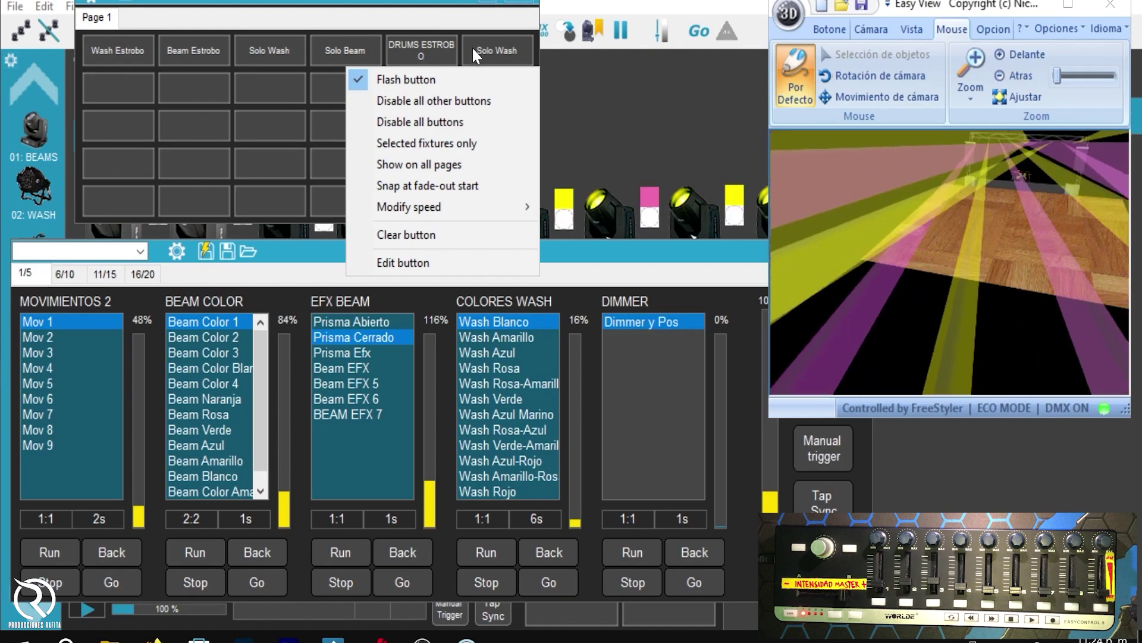
# Check the button options of the last Solo Wash override and activate that override.
pyautogui.rightClick(474, 47)
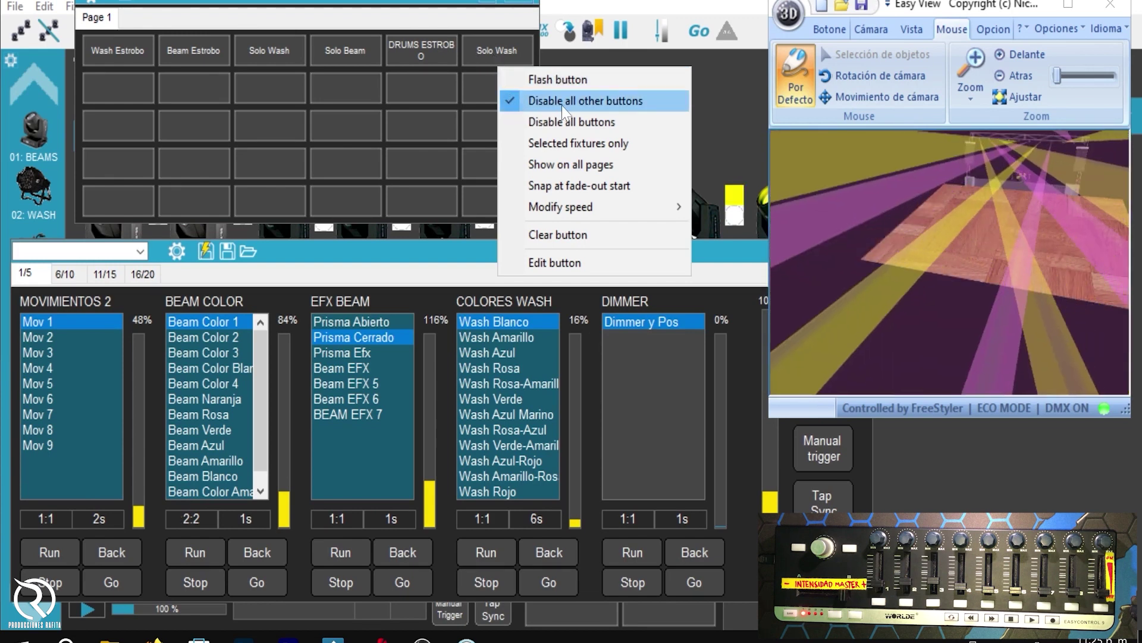
pyautogui.click(451, 19)
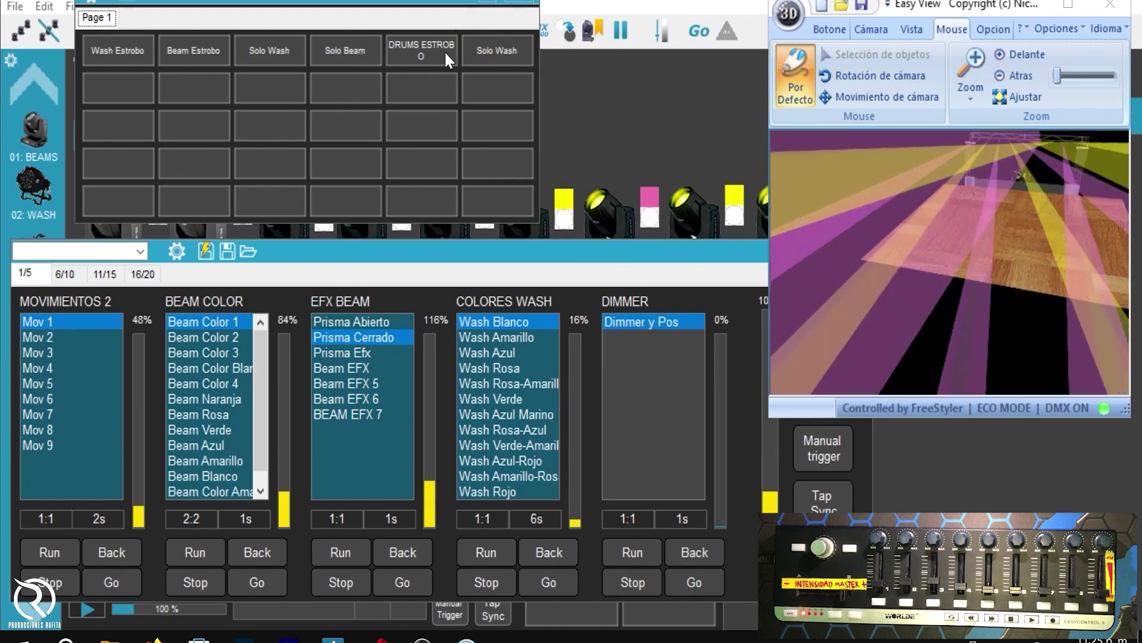
pyautogui.click(504, 47)
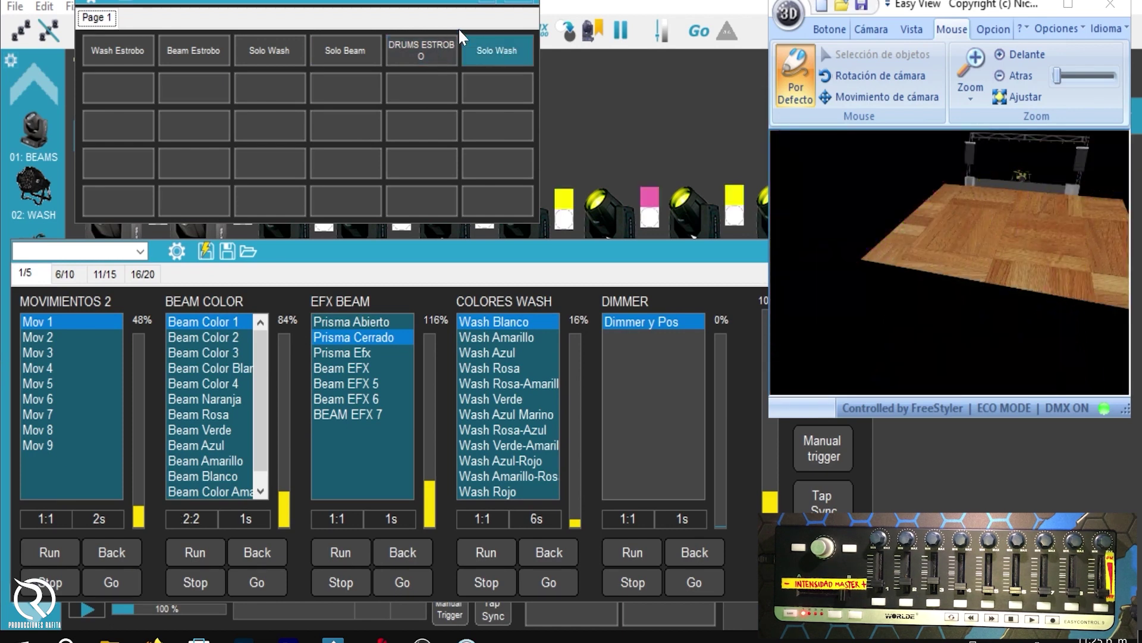